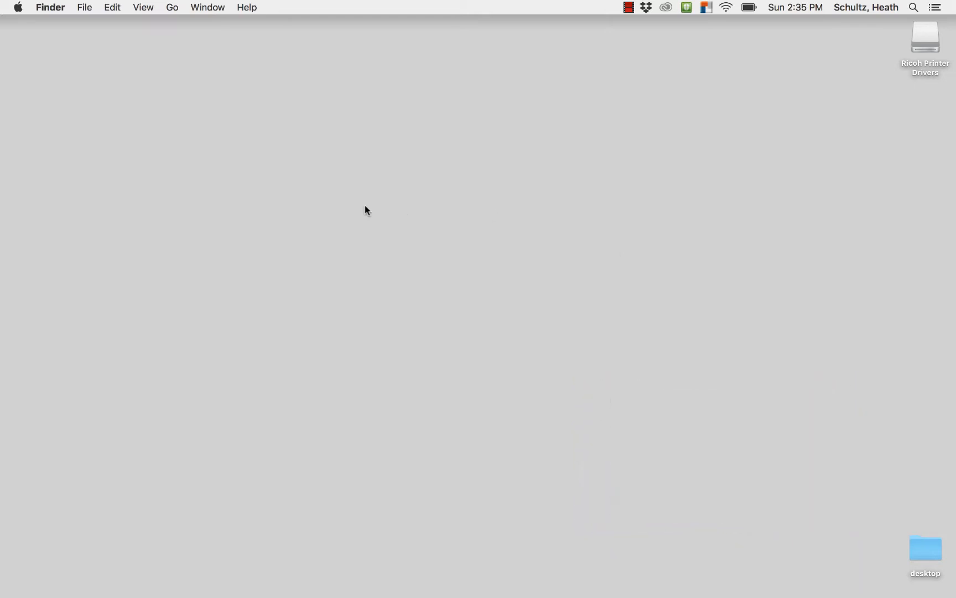
Launch Adobe InDesign CC 2017 from its folder in Applications
click(55, 7)
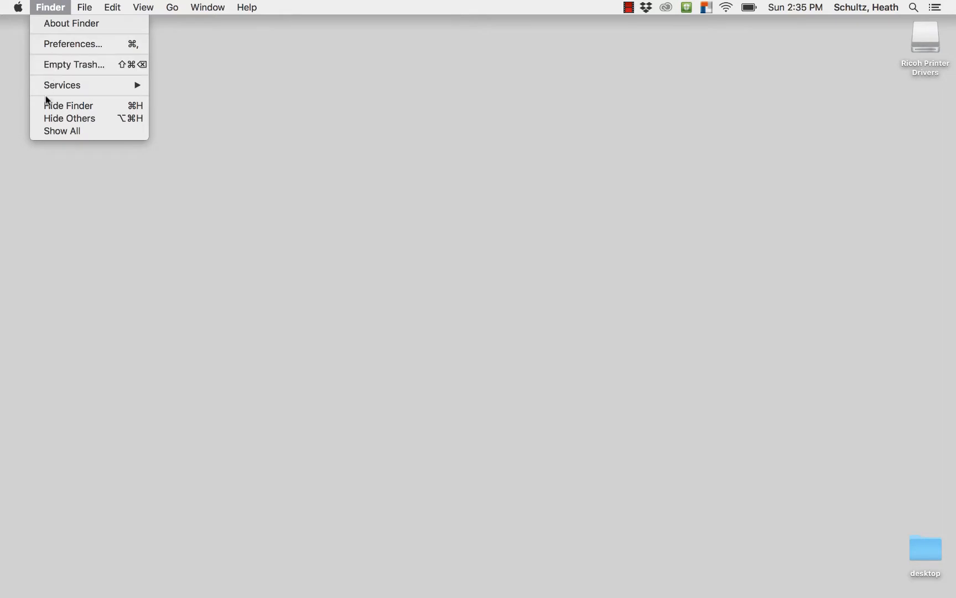
key(Right)
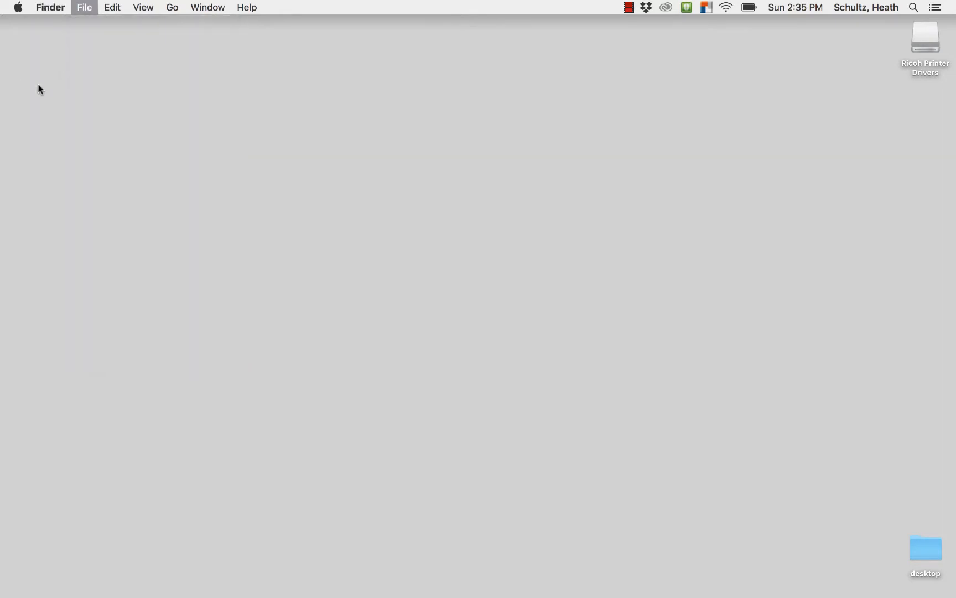
click(37, 6)
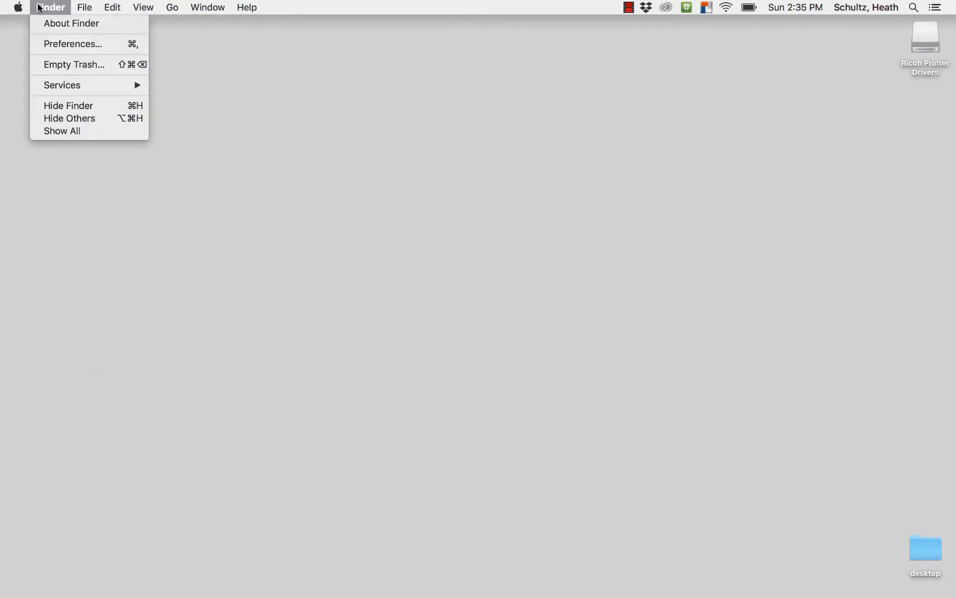
click(87, 25)
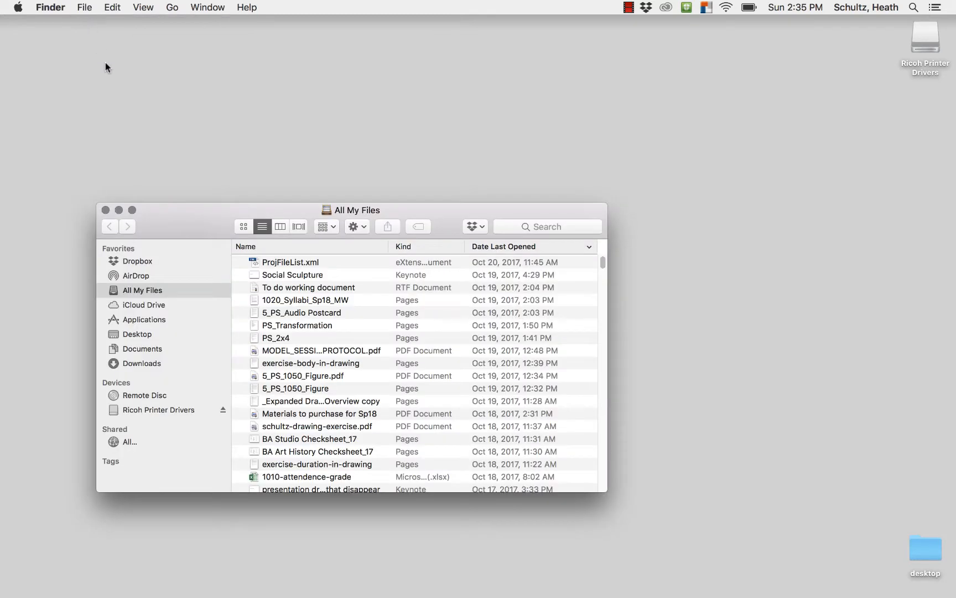
click(157, 321)
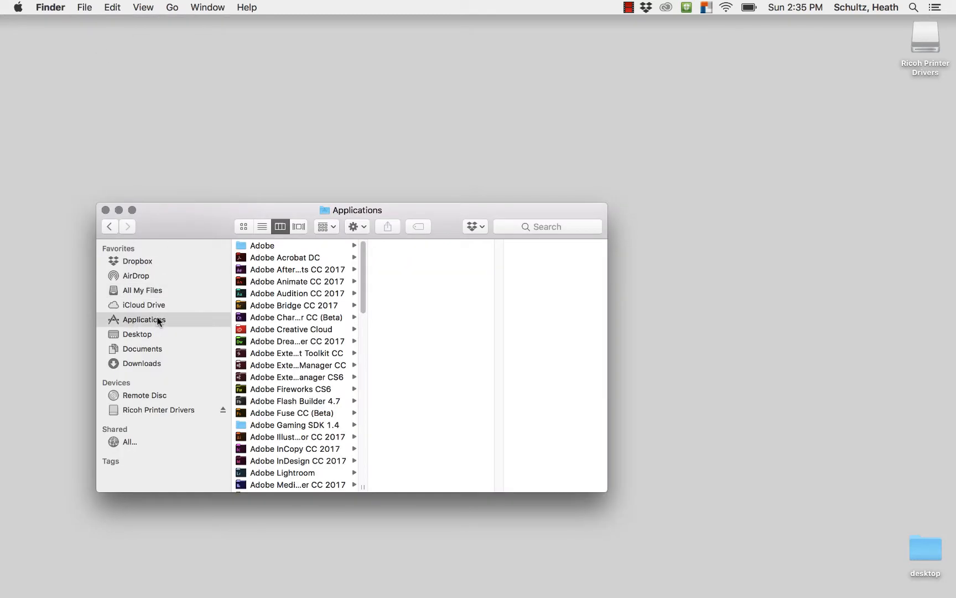
scroll(260, 300, down, 3)
scroll(260, 301, down, 3)
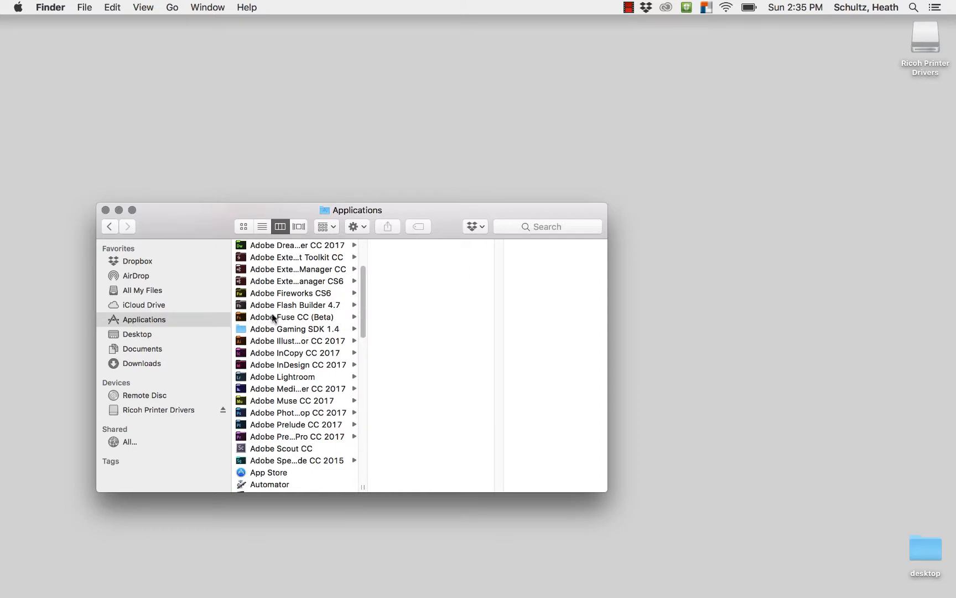
click(245, 365)
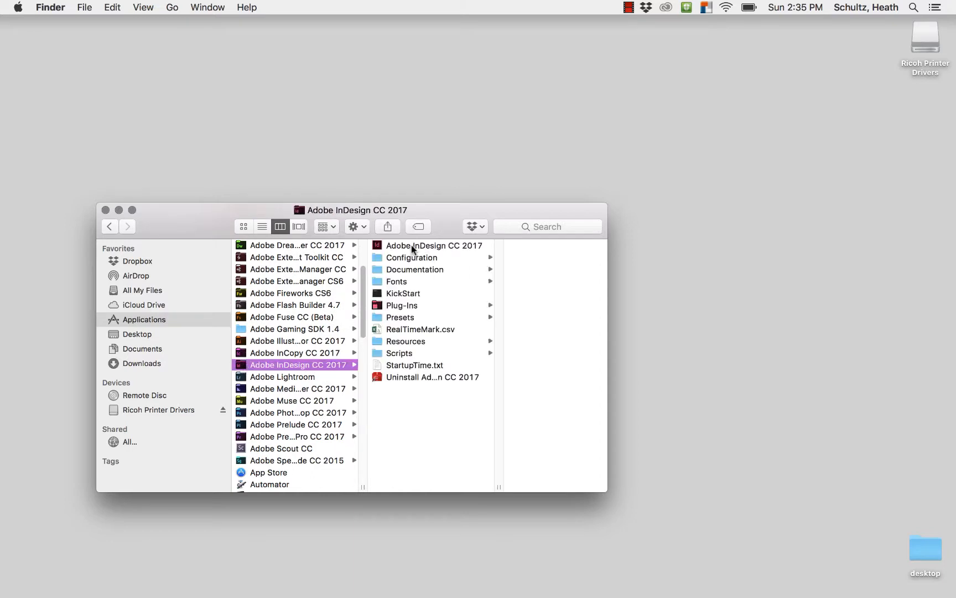
double_click(412, 249)
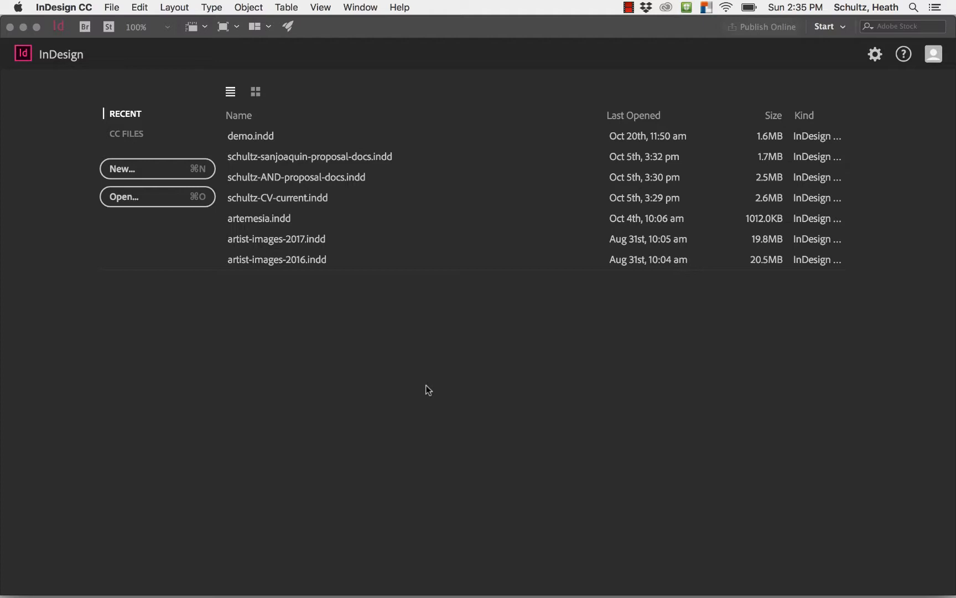
Start a new document named demo-10-22 and set its units to inches
click(116, 164)
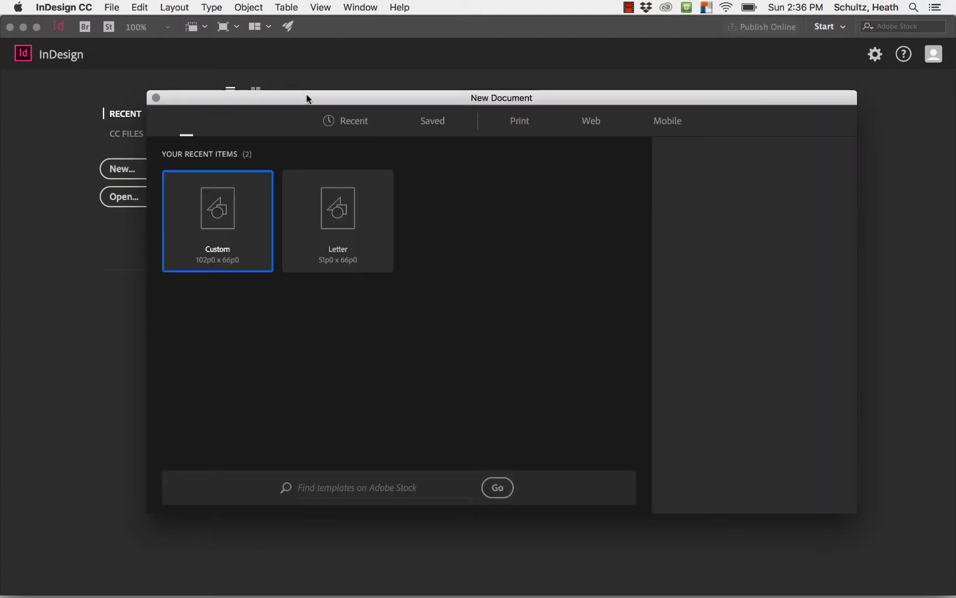
drag(304, 97, 254, 81)
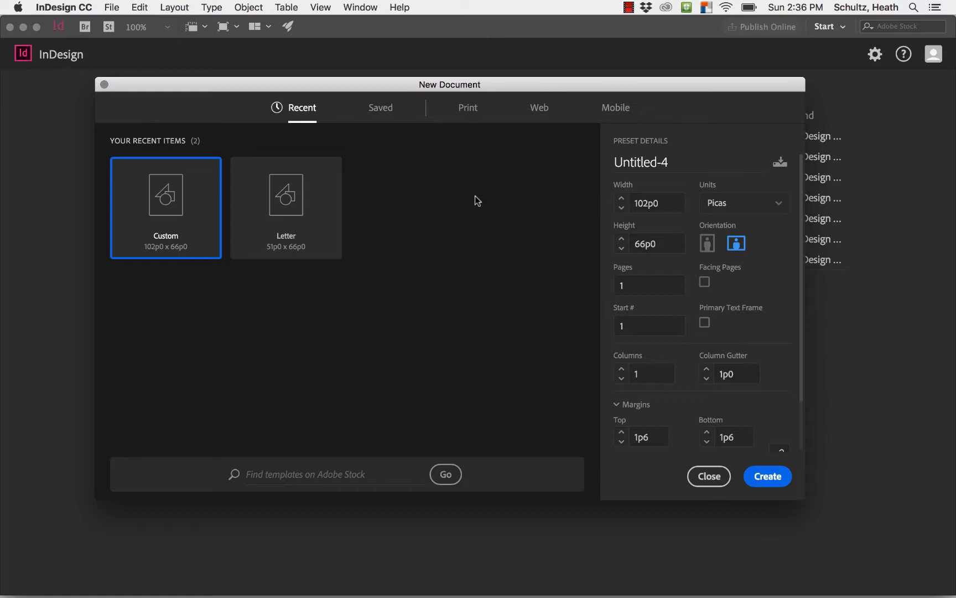
triple_click(640, 161)
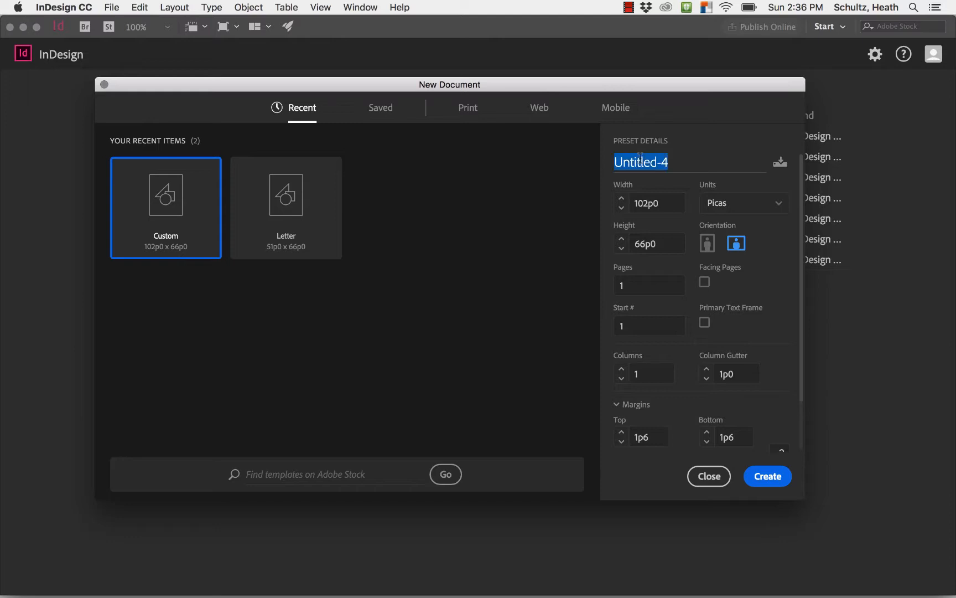
text(de)
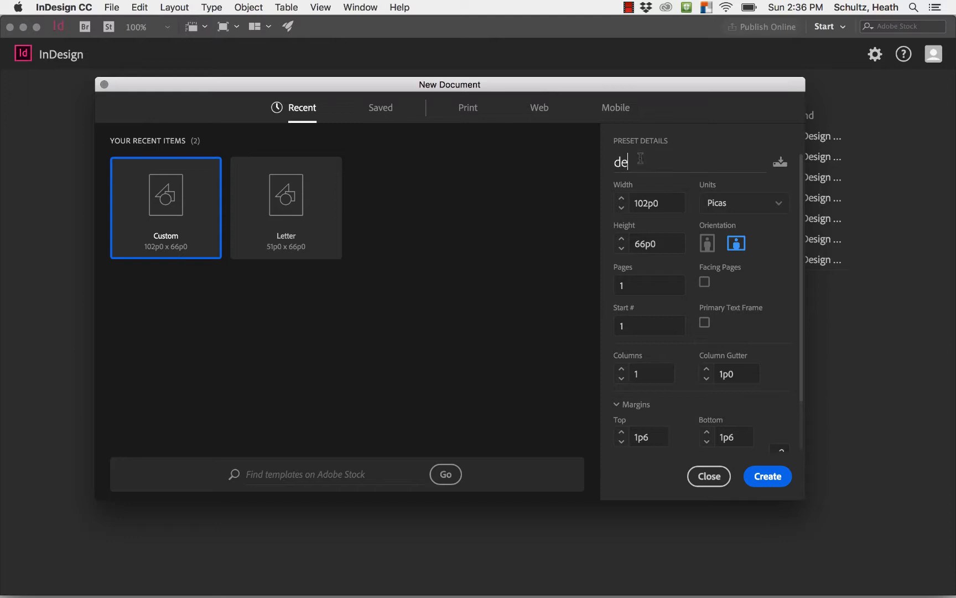
text(mo-10-22)
click(781, 212)
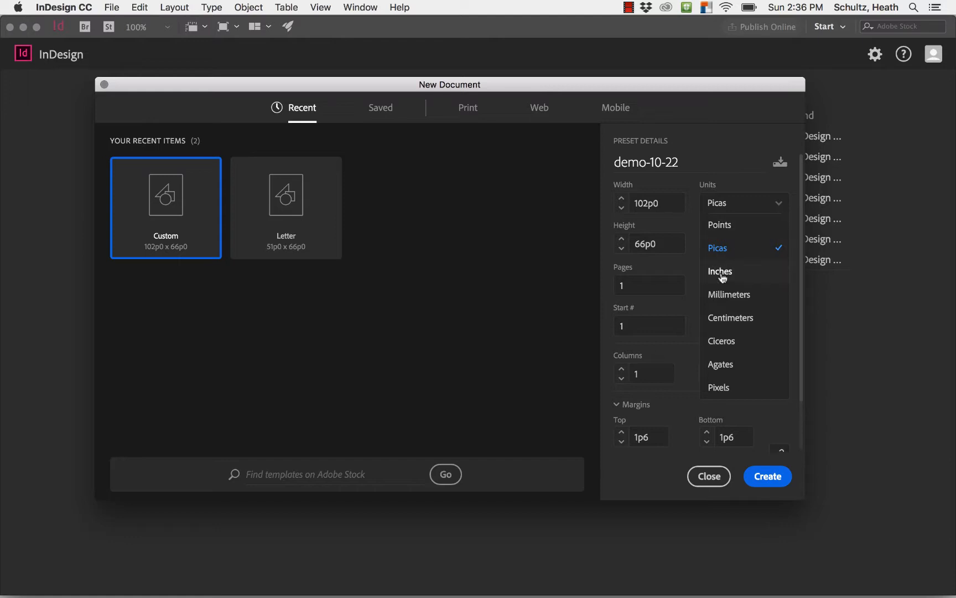
click(721, 271)
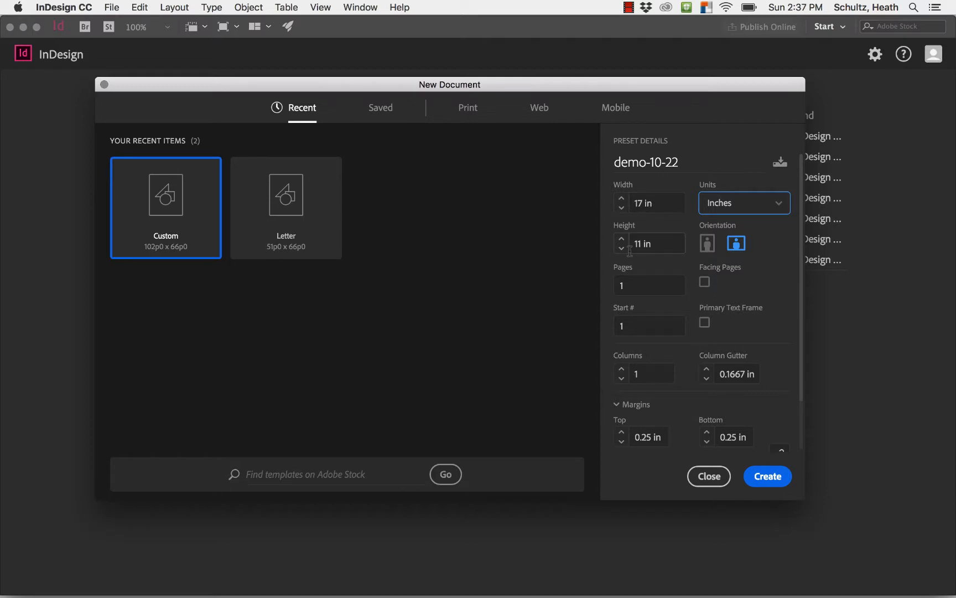
Set the new document's page width to 17 in
click(641, 202)
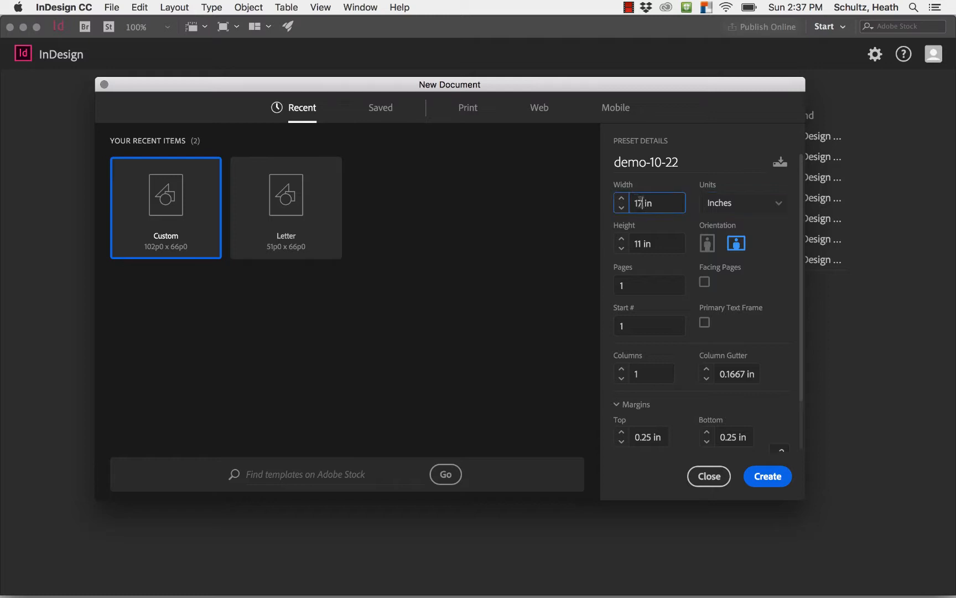
drag(641, 203, 631, 204)
text(17.125)
click(622, 198)
click(621, 208)
click(621, 209)
click(621, 209)
click(621, 209)
text(17)
Set the page height to 11 in with landscape orientation, leaving Facing Pages off
click(636, 243)
double_click(636, 242)
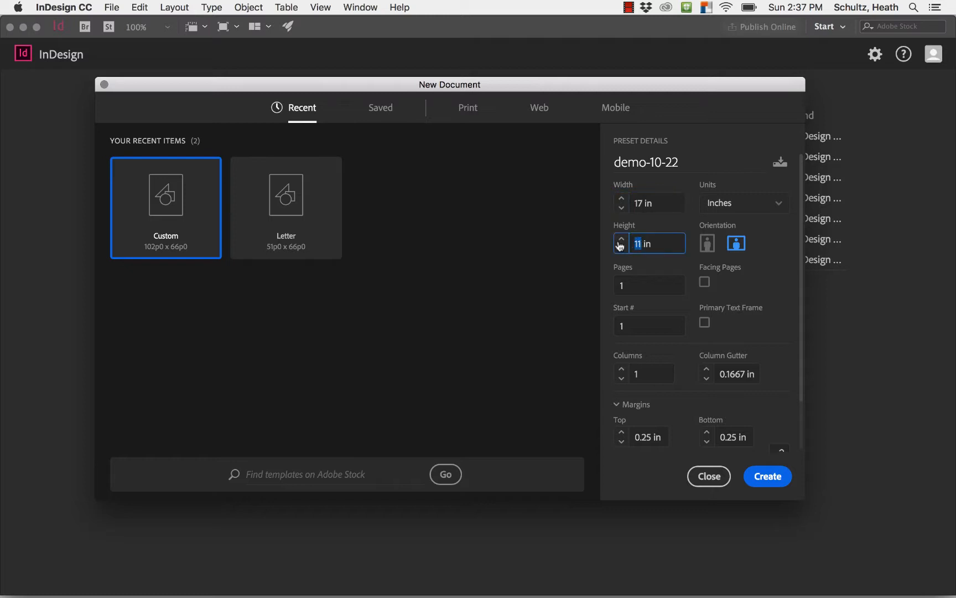
text(11)
click(735, 246)
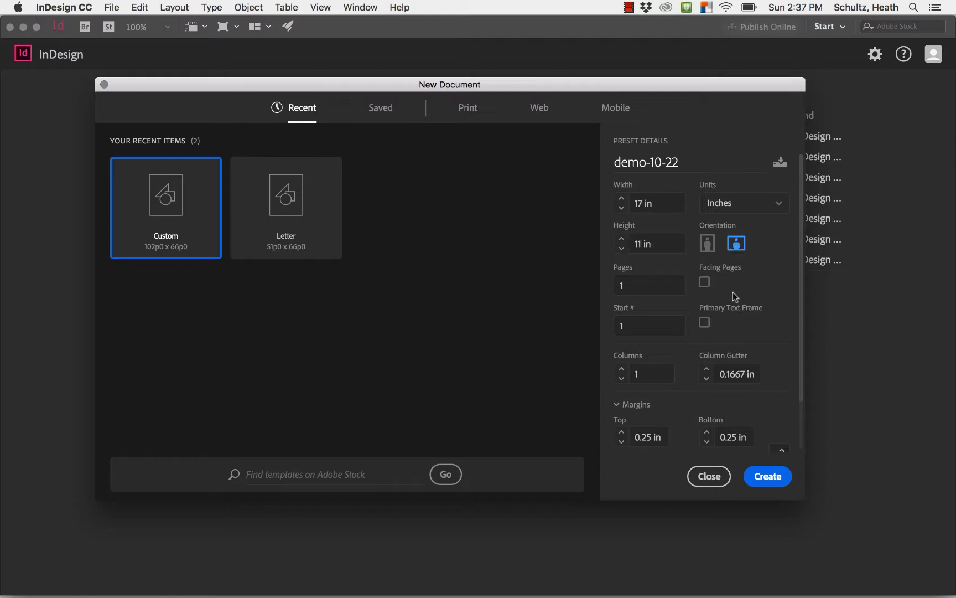
click(706, 286)
click(704, 283)
Set the document margins to 0.25 in and create the document
scroll(740, 278, down, 5)
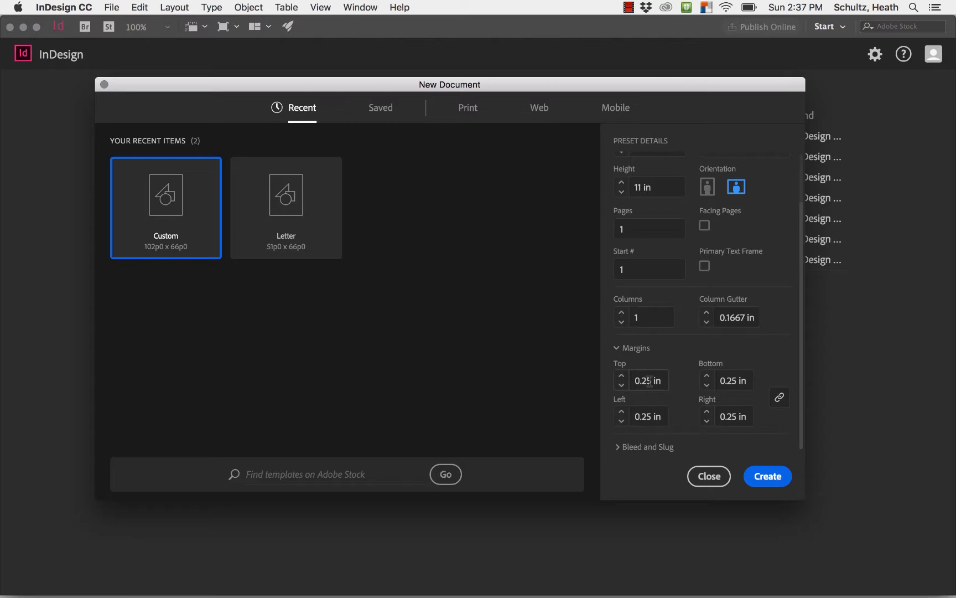
double_click(650, 381)
text(.25)
click(728, 380)
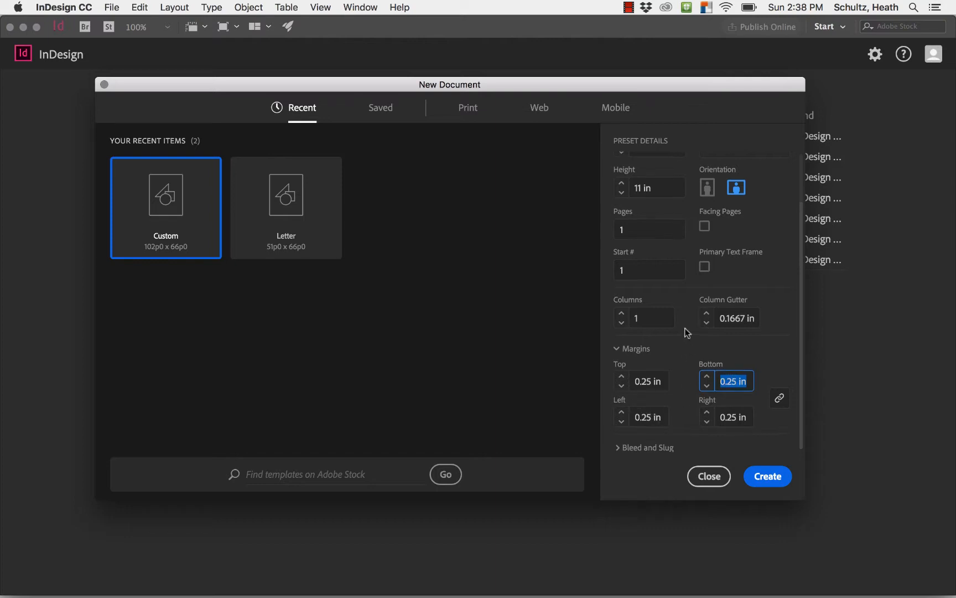
scroll(689, 326, up, 3)
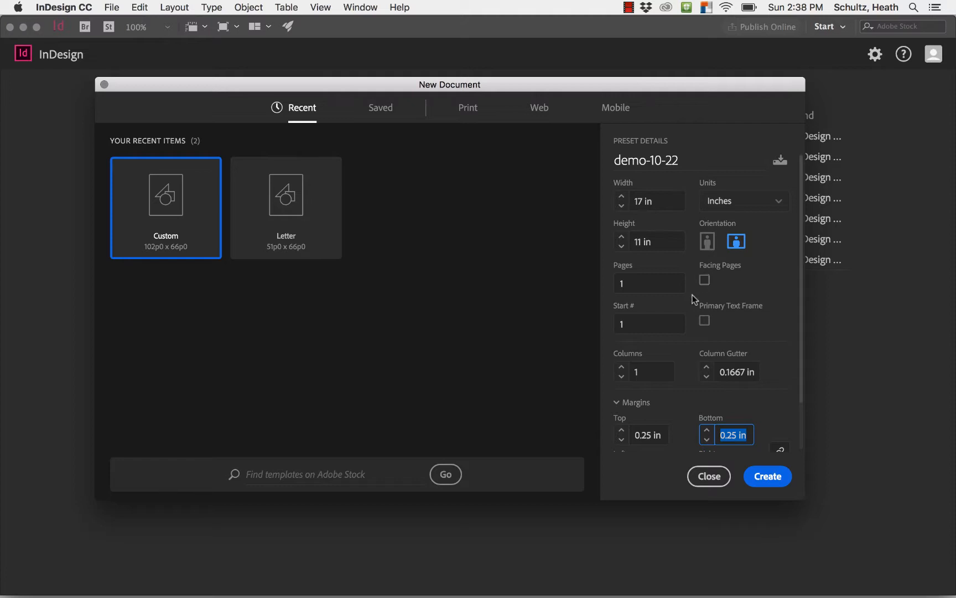
scroll(692, 299, down, 3)
click(685, 348)
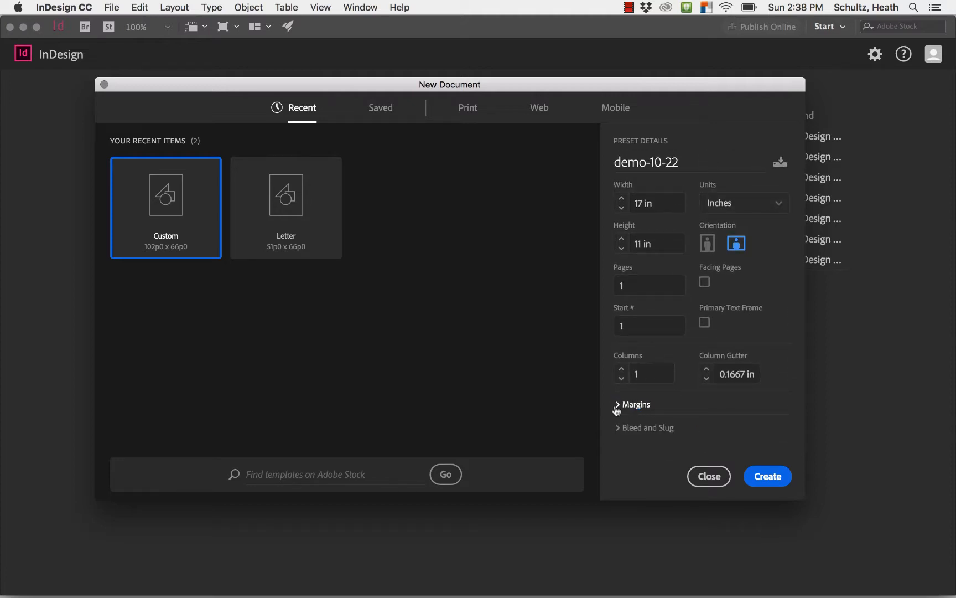
click(620, 407)
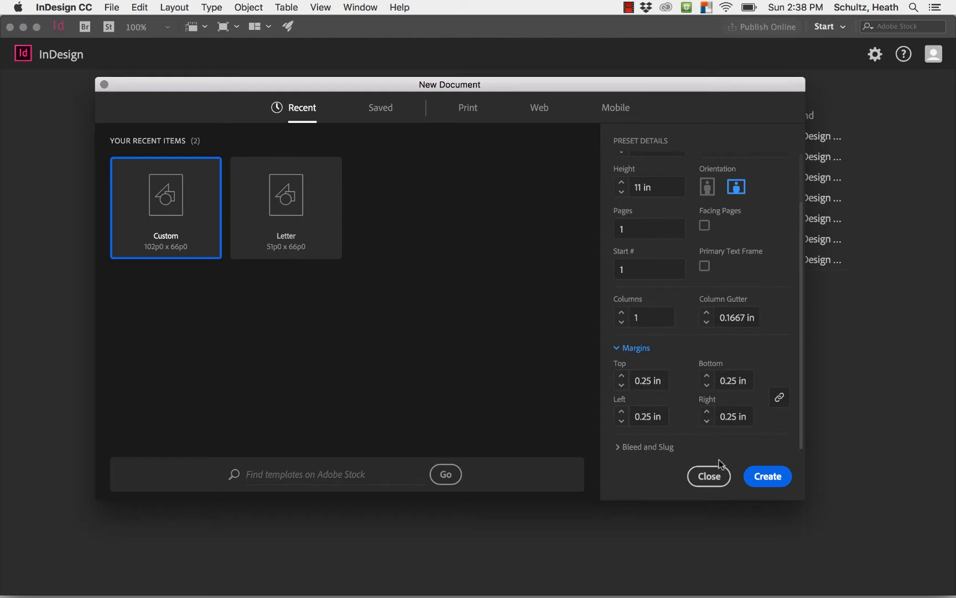
click(773, 477)
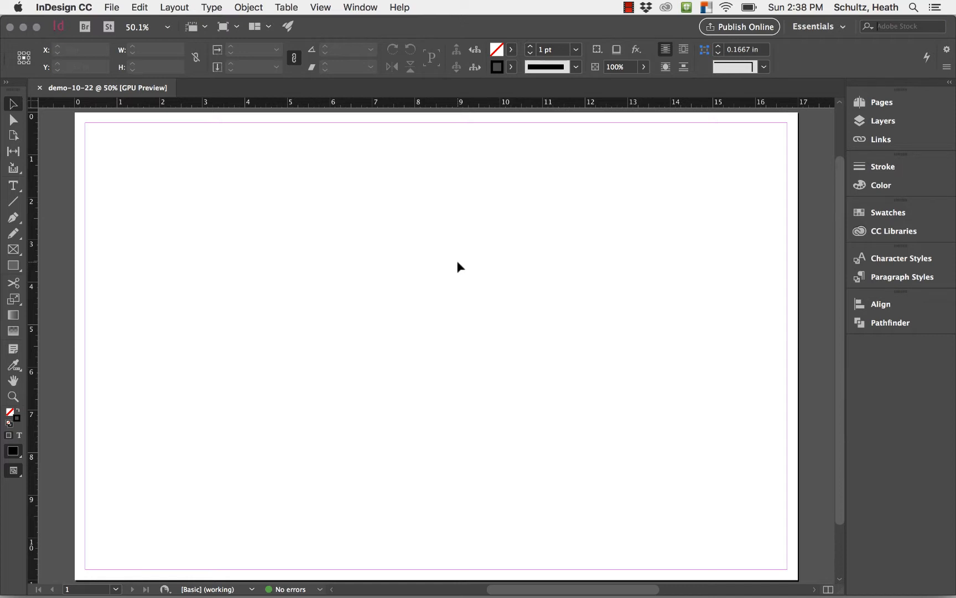
Open the page's margin and column settings and divide the layout into 4 columns
click(109, 7)
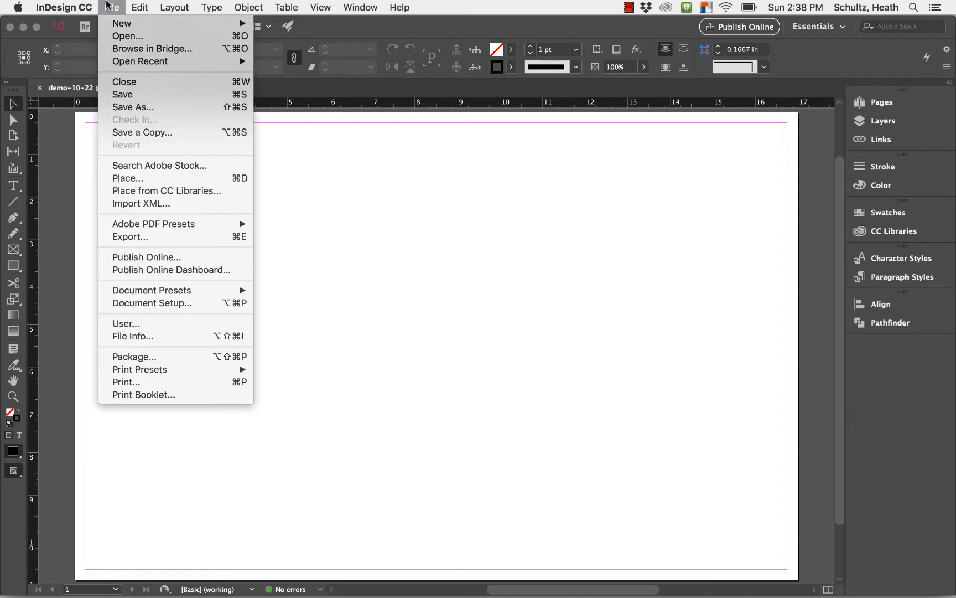
mouse_move(174, 10)
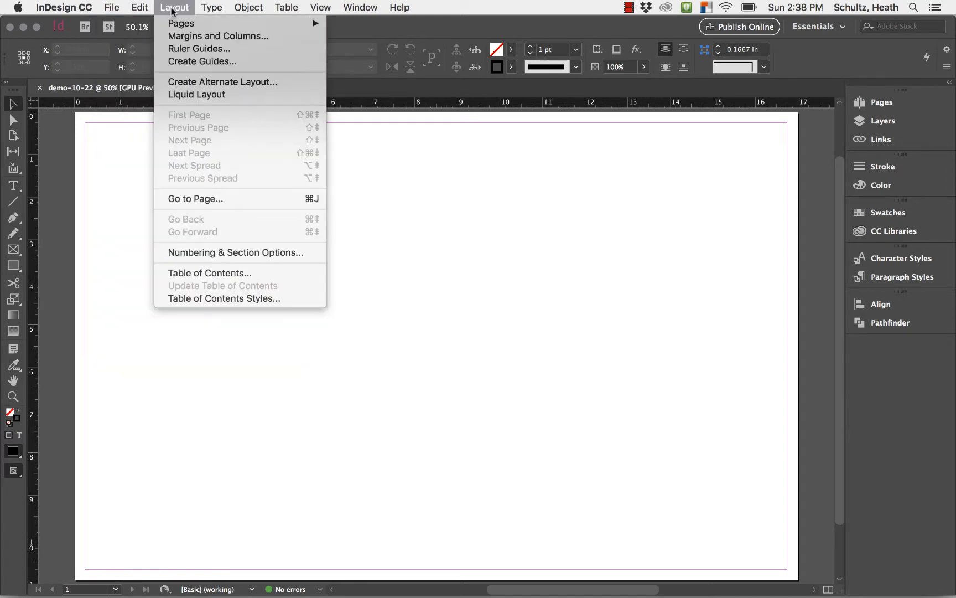
click(175, 36)
drag(511, 315, 525, 247)
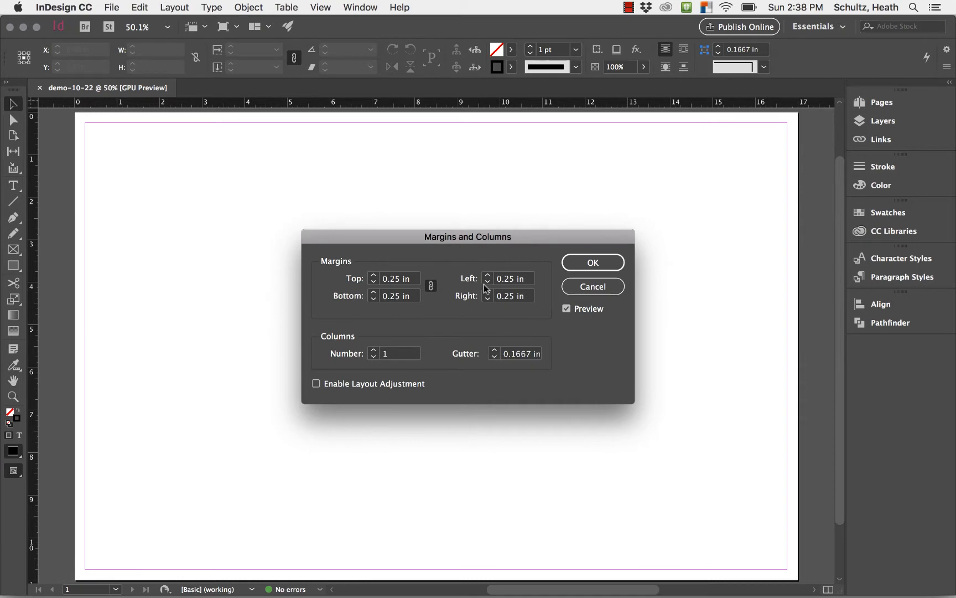
click(374, 350)
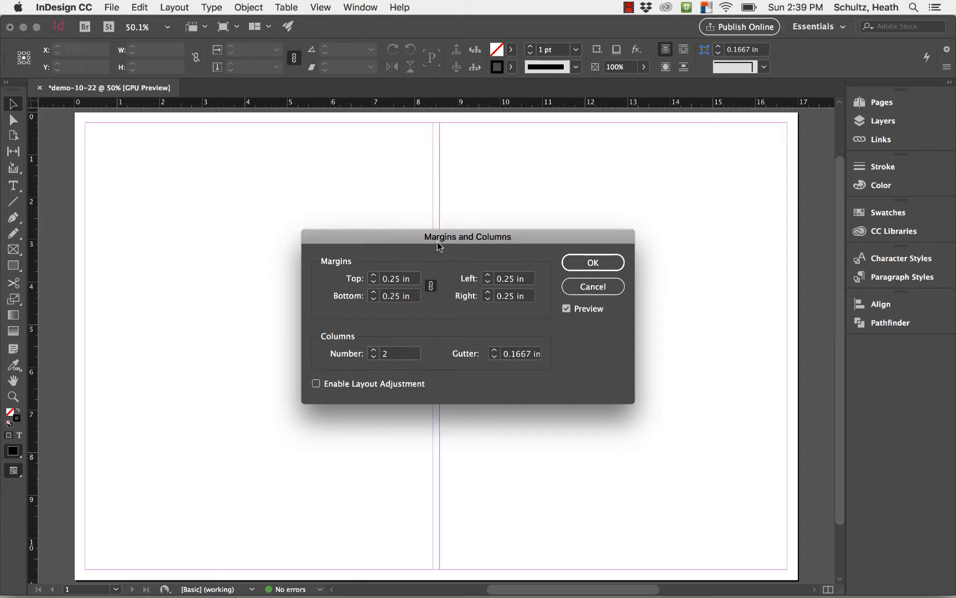
drag(440, 247, 596, 354)
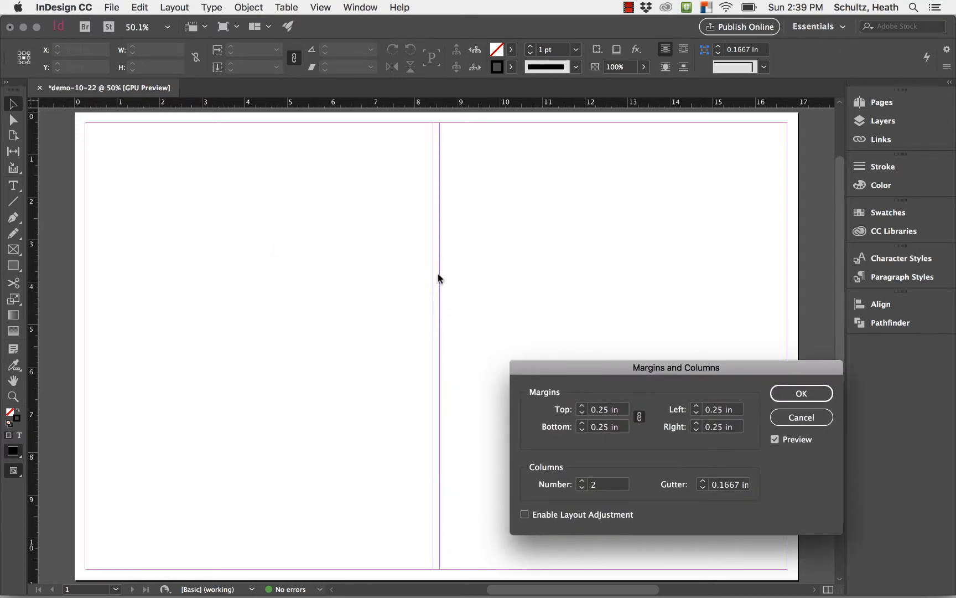
click(582, 480)
click(581, 480)
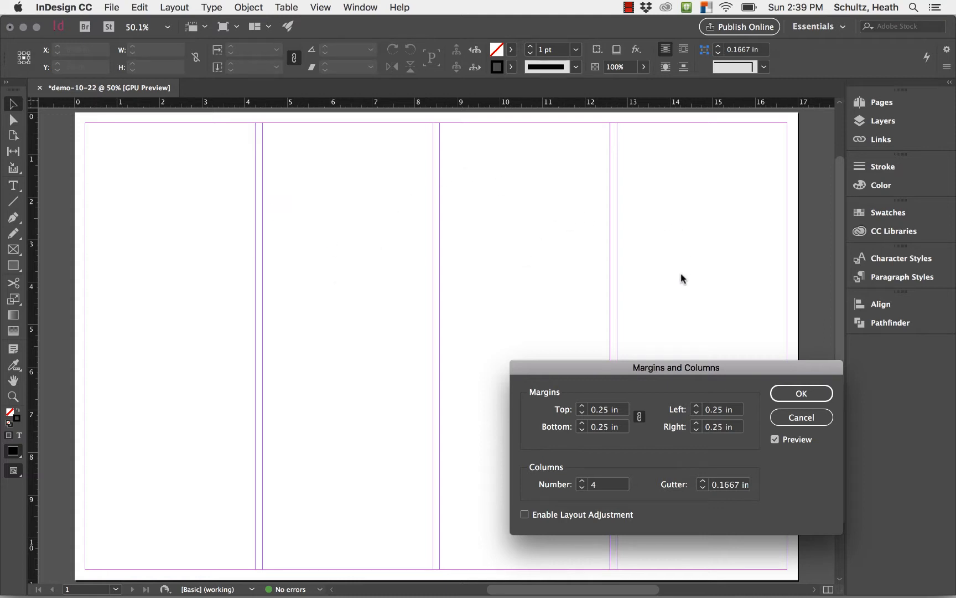
Increase the gutter between the columns to 0.5 in and apply the column settings
click(703, 481)
click(702, 481)
click(702, 481)
click(702, 481)
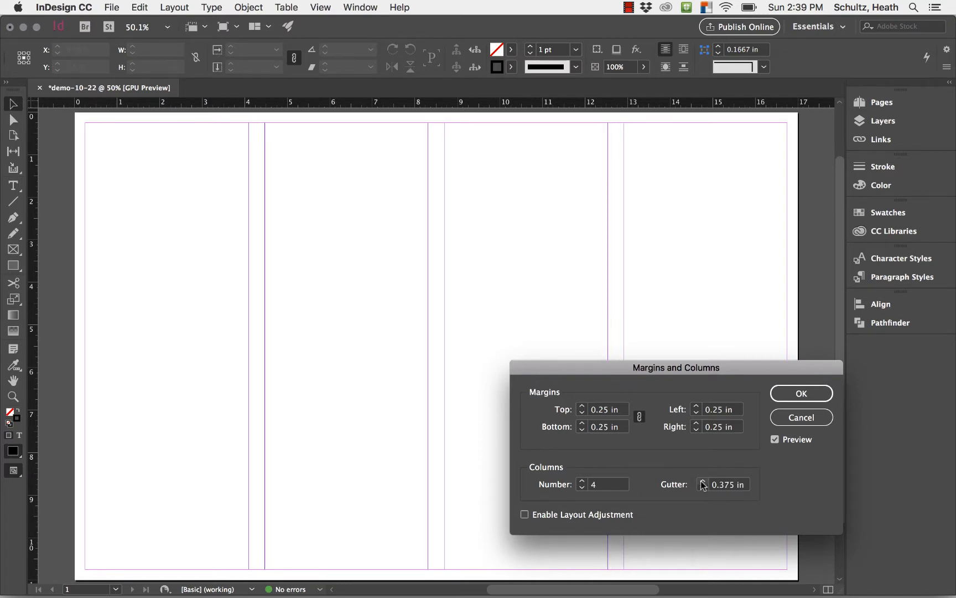
click(703, 482)
click(703, 482)
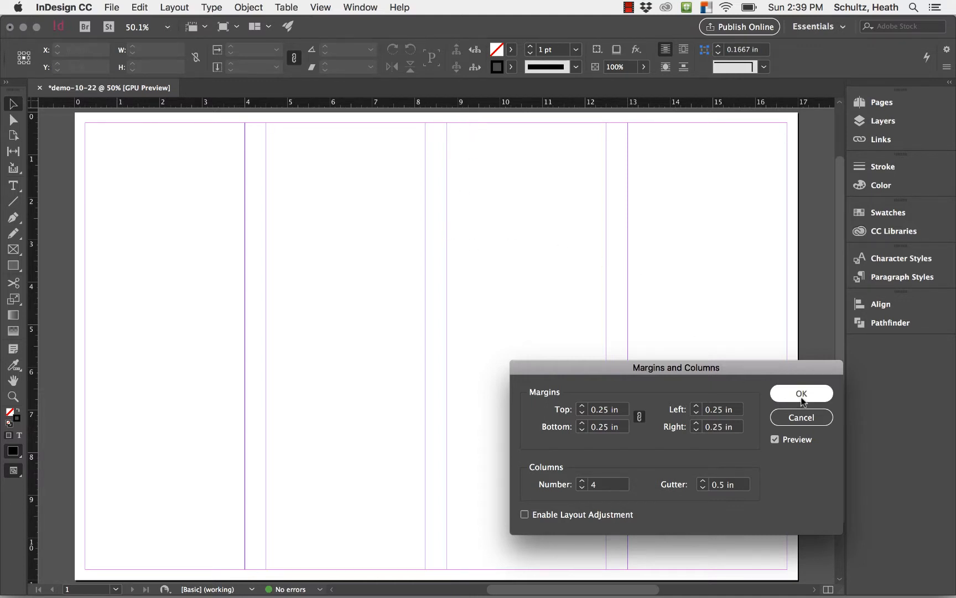
click(802, 393)
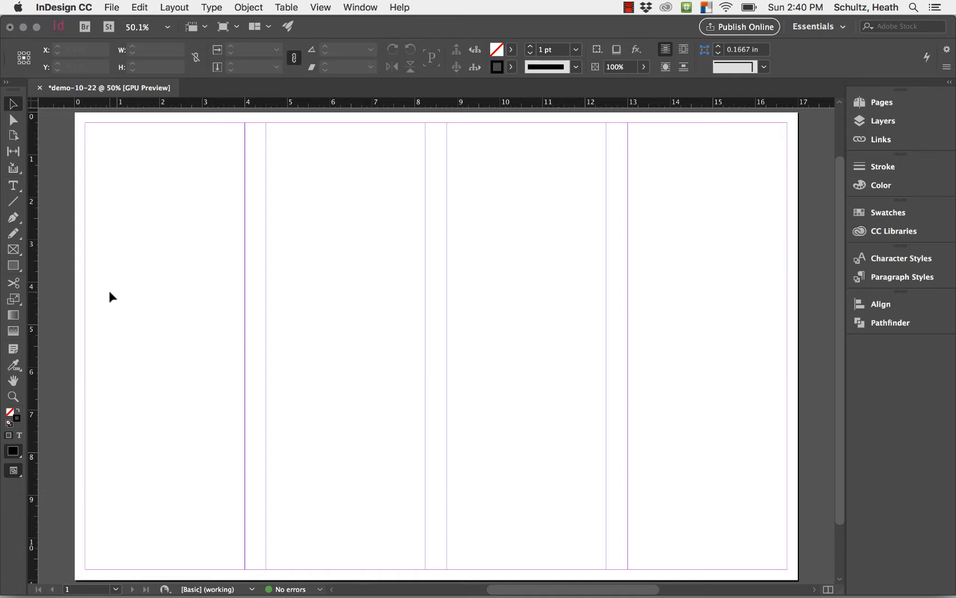
With the rulers shown, place a horizontal ruler guide across the page at Y 5.5 in
key(super+r)
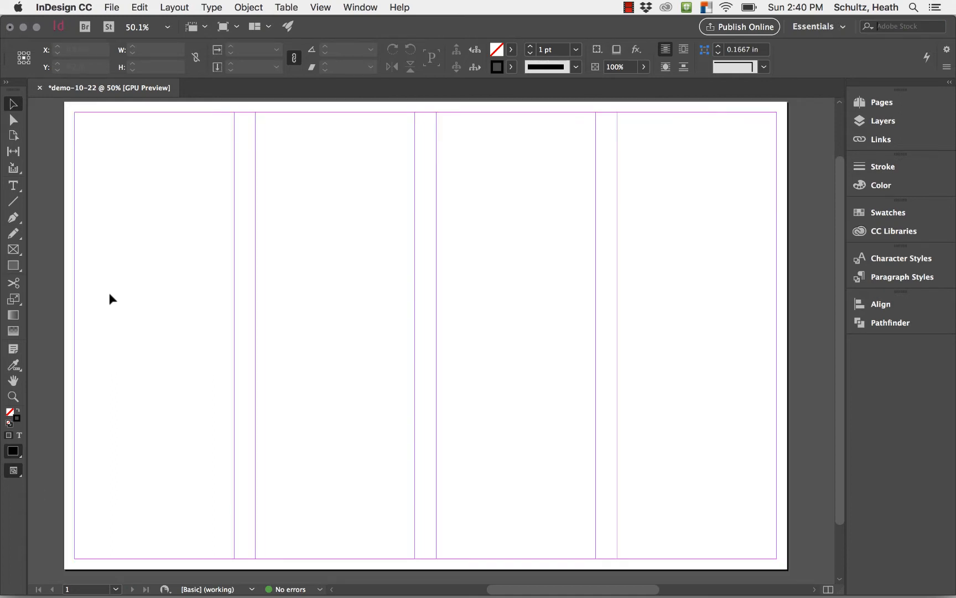
key(super+r)
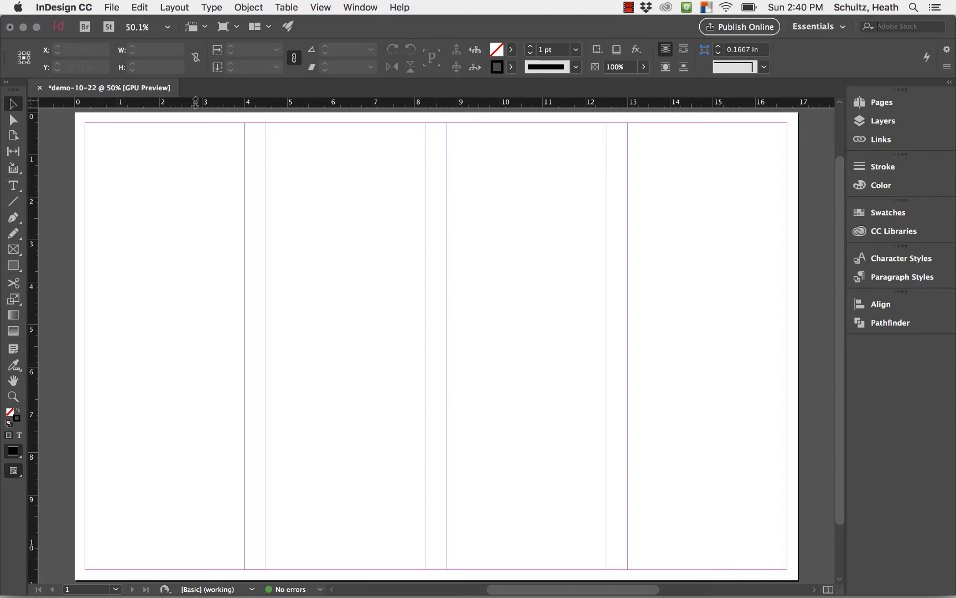
drag(197, 106, 184, 346)
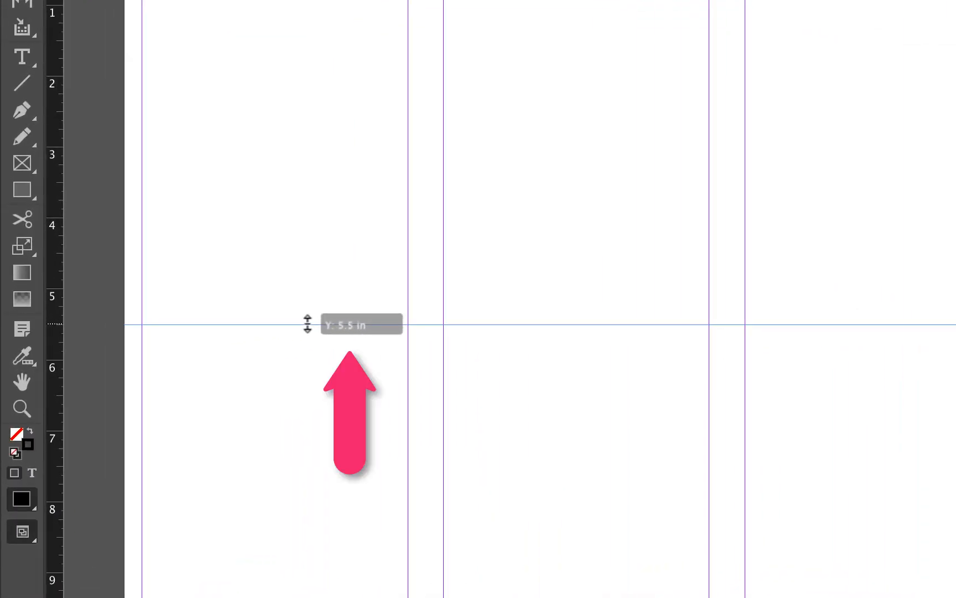
Settle the middle horizontal guide at Y 5.5 in and add horizontal ruler guides above and below it at 5.25 in and 5.75 in
drag(307, 323, 307, 325)
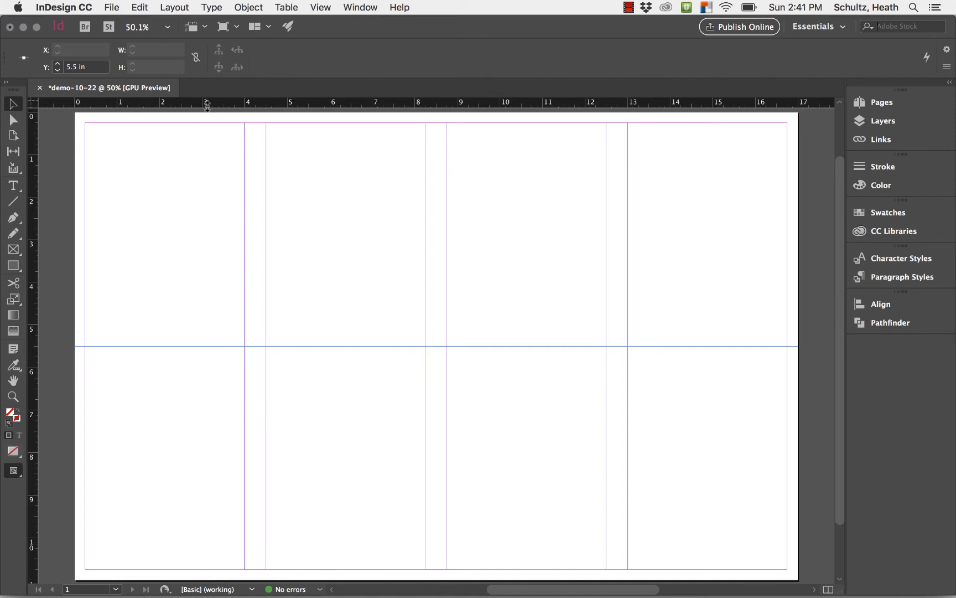
drag(207, 103, 177, 335)
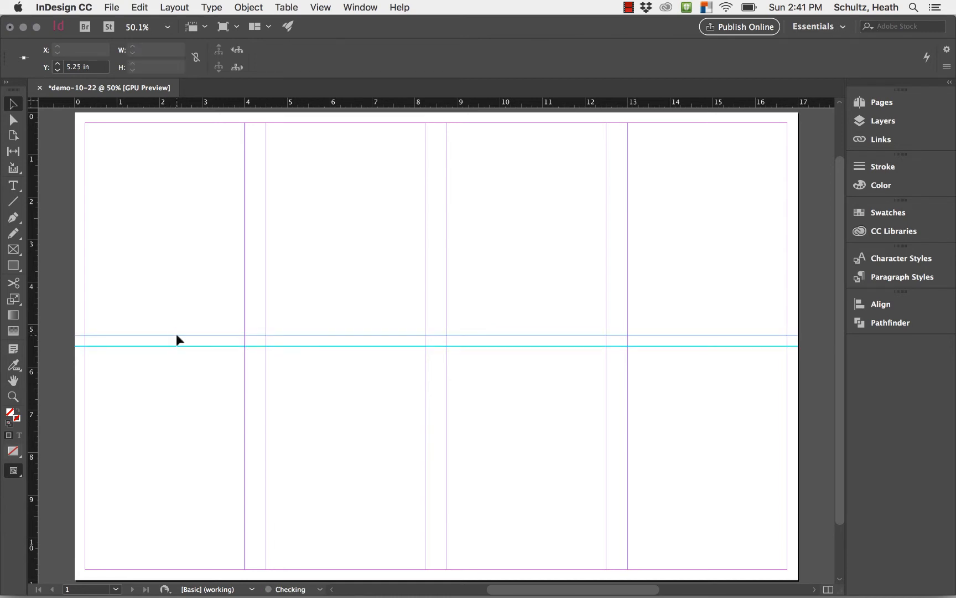
drag(212, 105, 222, 358)
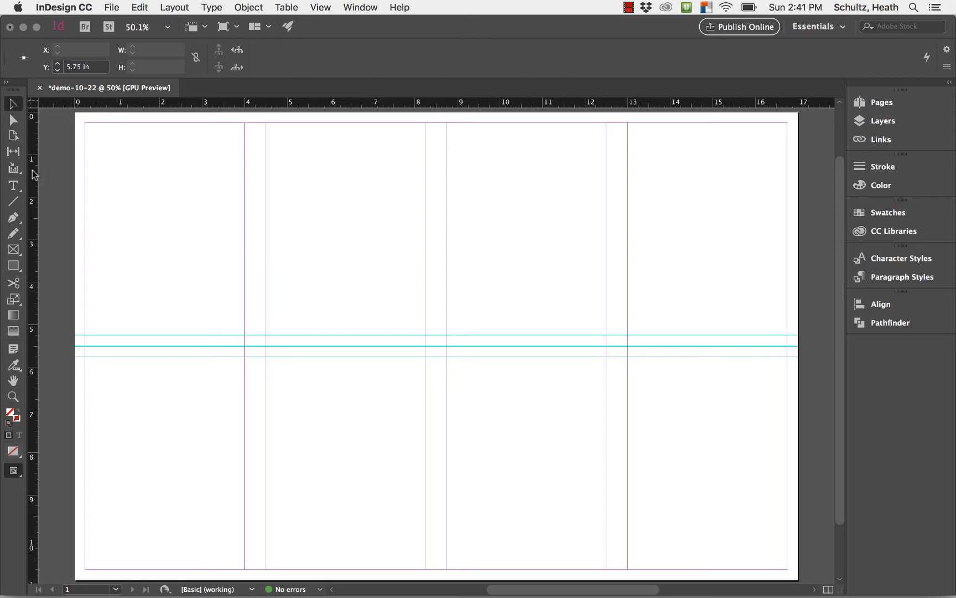
Place vertical ruler guides down the centre of the three column gutters at X 4.25 in, 8.5 in and 12.75 in
drag(33, 175, 255, 192)
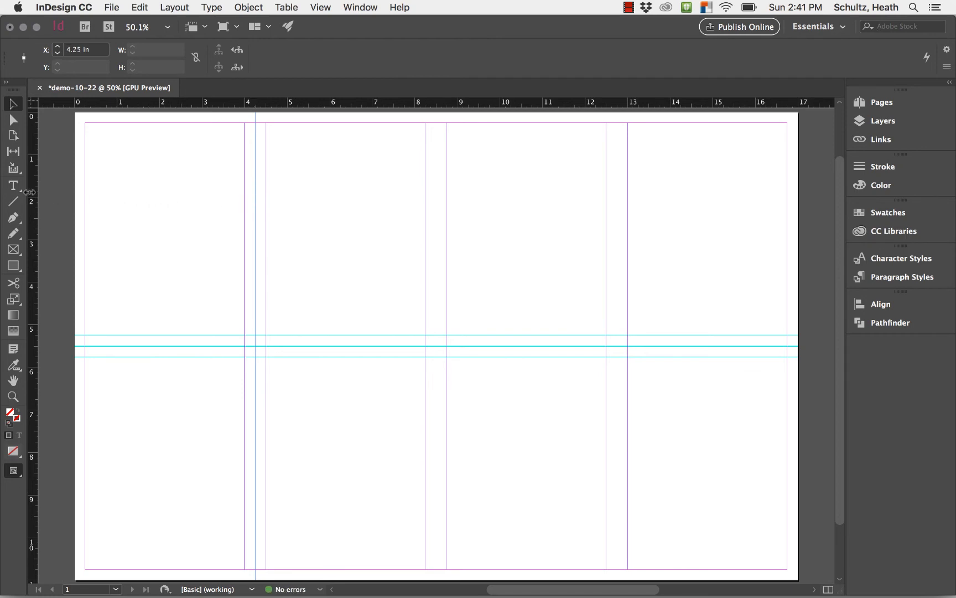
drag(29, 192, 436, 220)
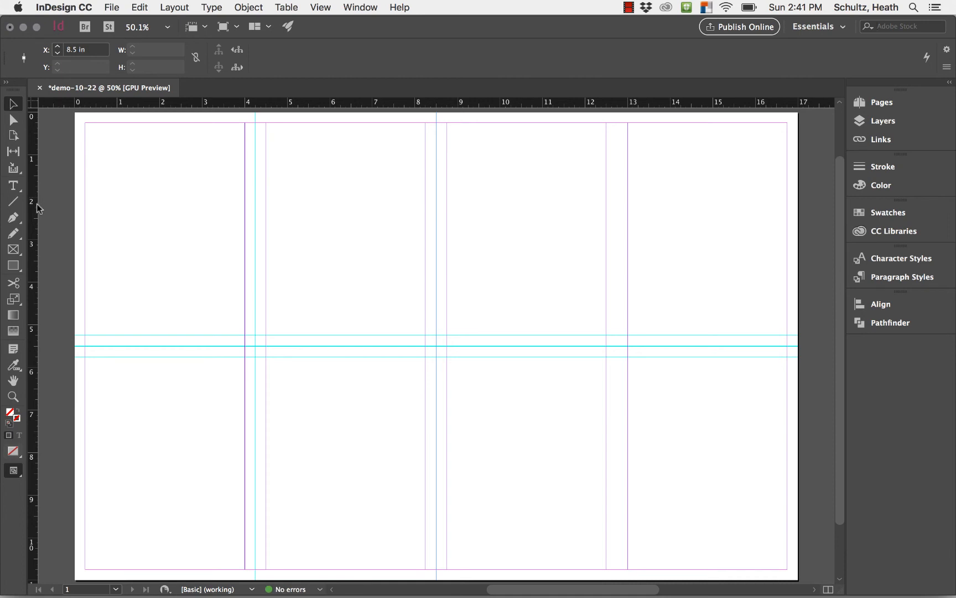
drag(32, 208, 615, 231)
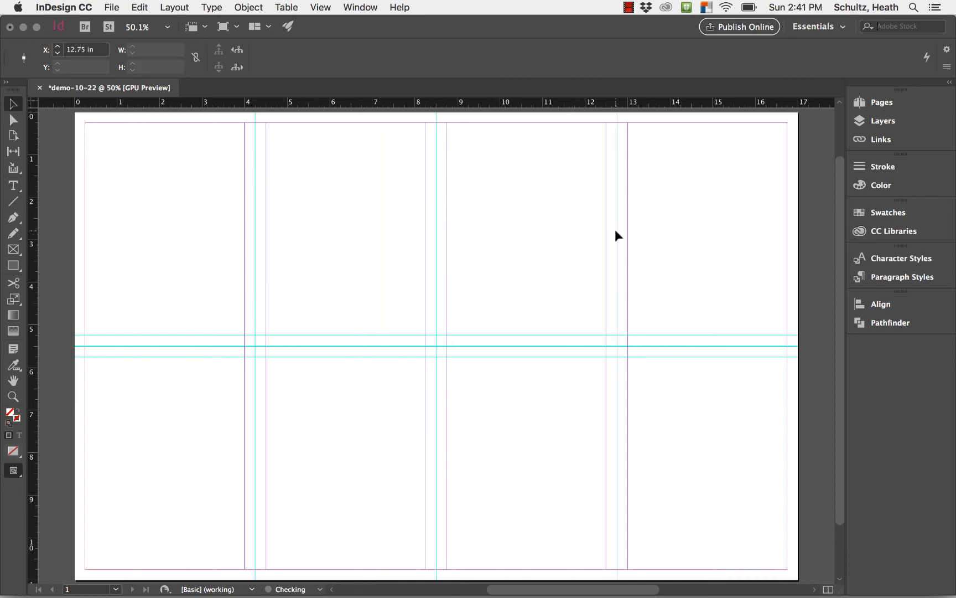